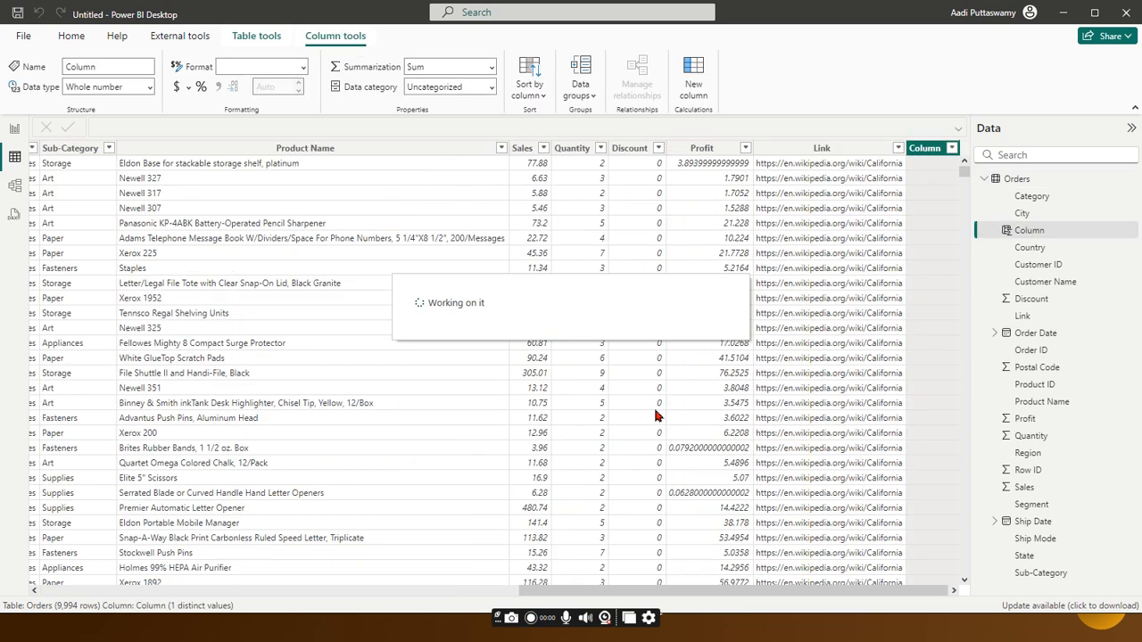
Step: Define the new calculated column in the Orders table as Product Left = LEFT(Orders[Product ID],3)
drag(580, 595, 359, 593)
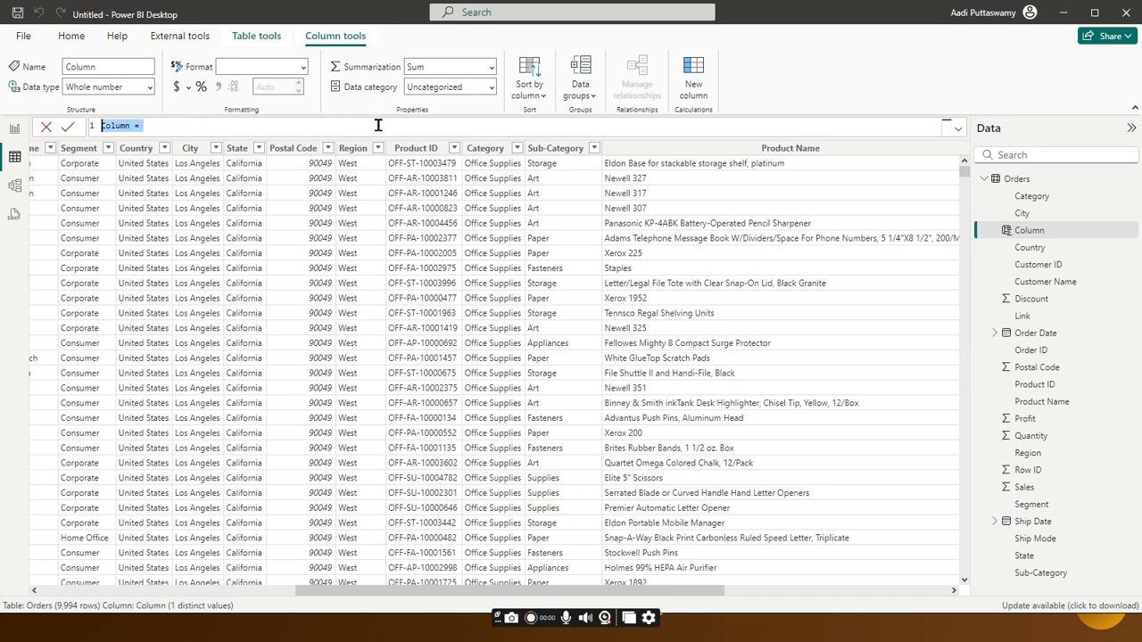
text(Product Left = )
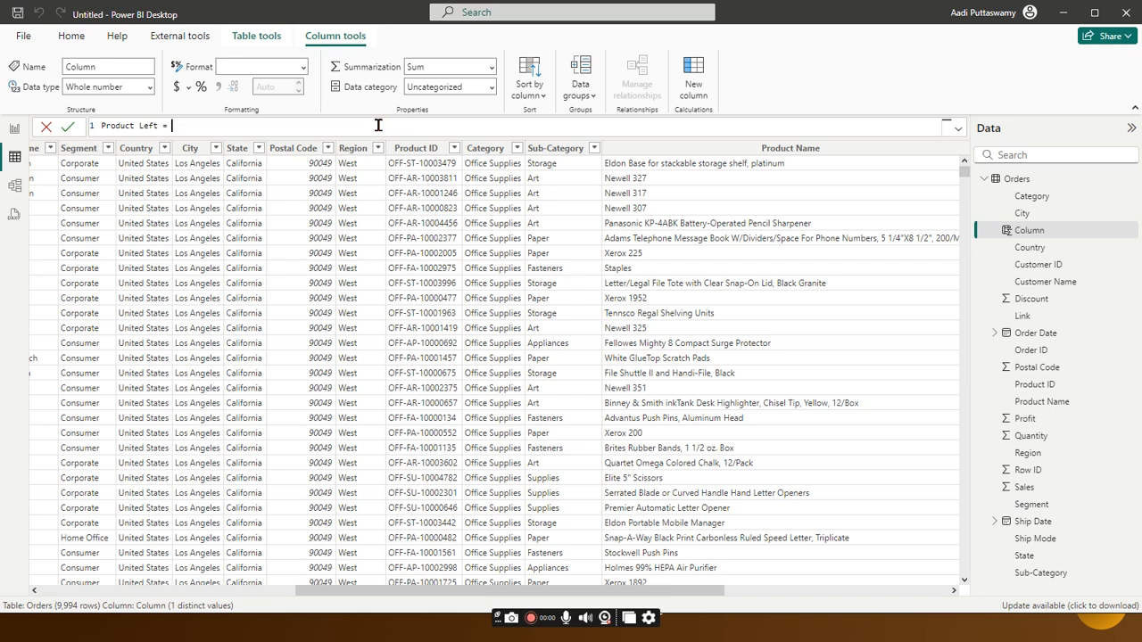
text(lef)
key(Tab)
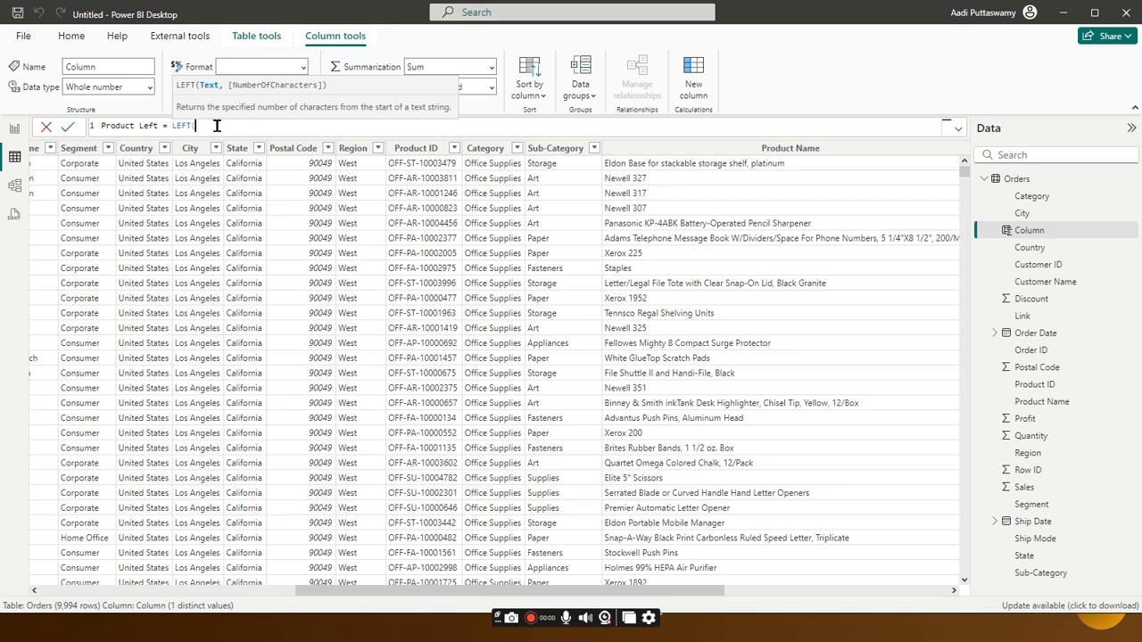
text(pro)
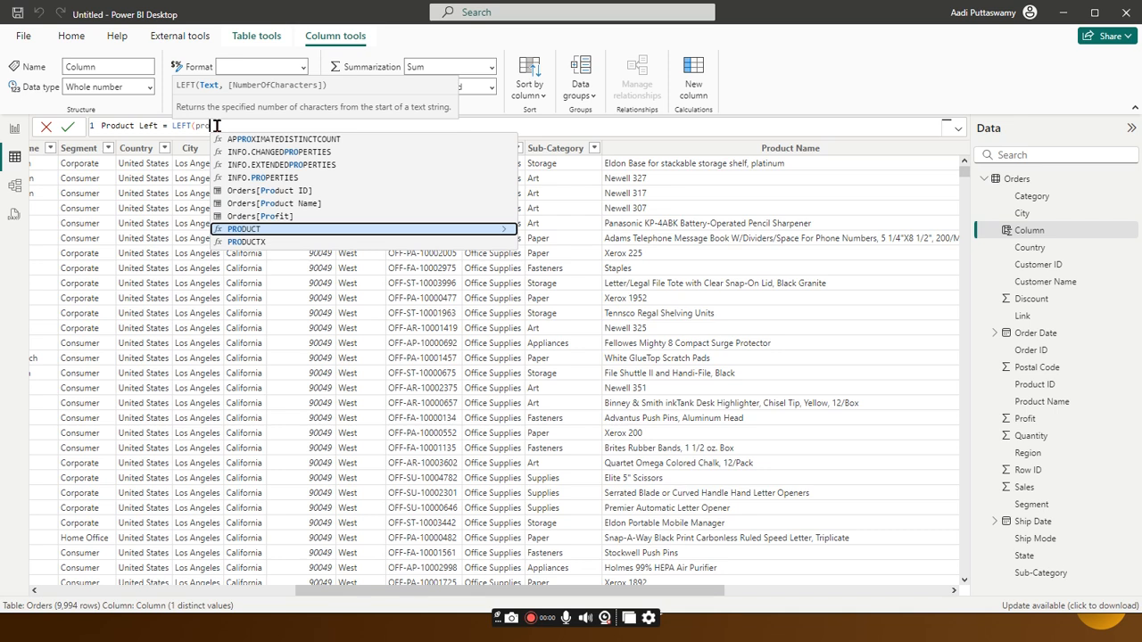
key(Up)
key(Up)
key(Up)
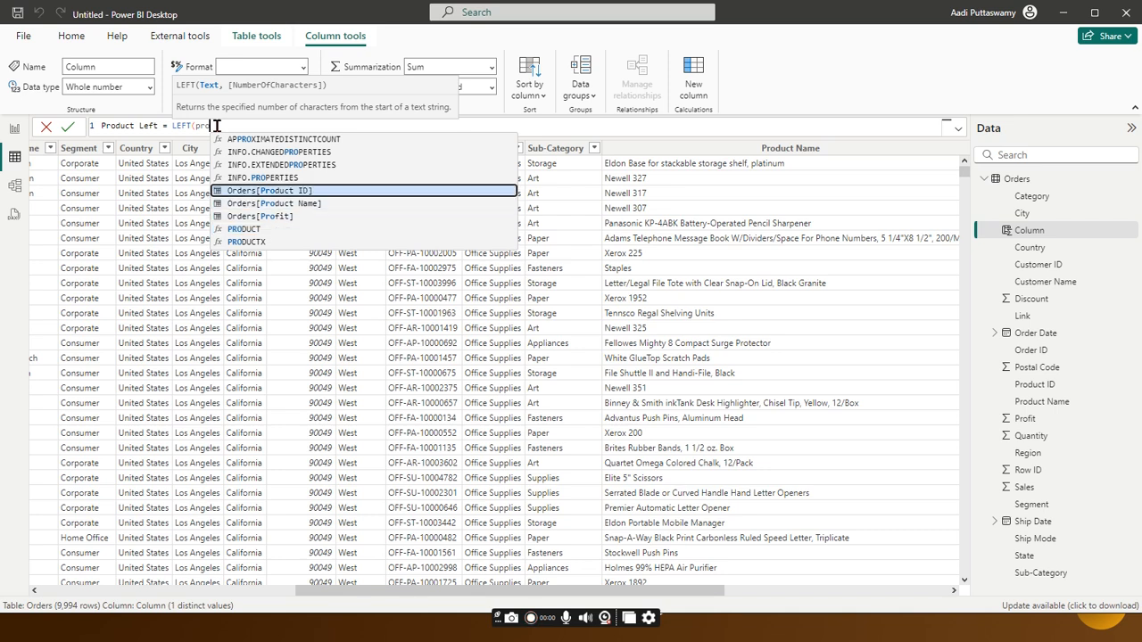
key(Tab)
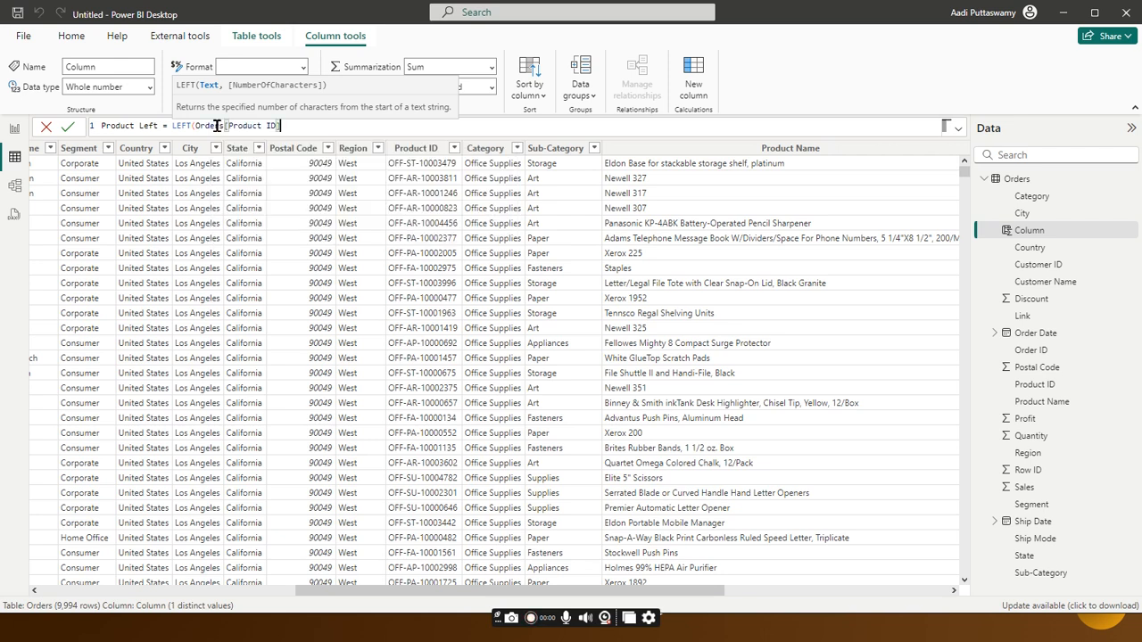
text(,)
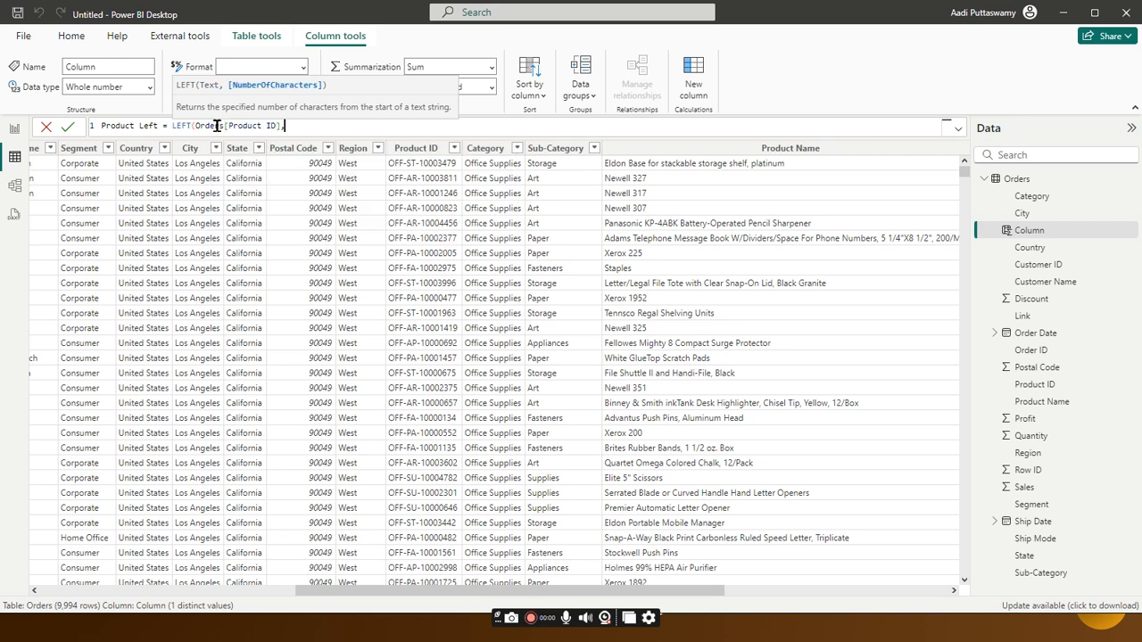
text(3))
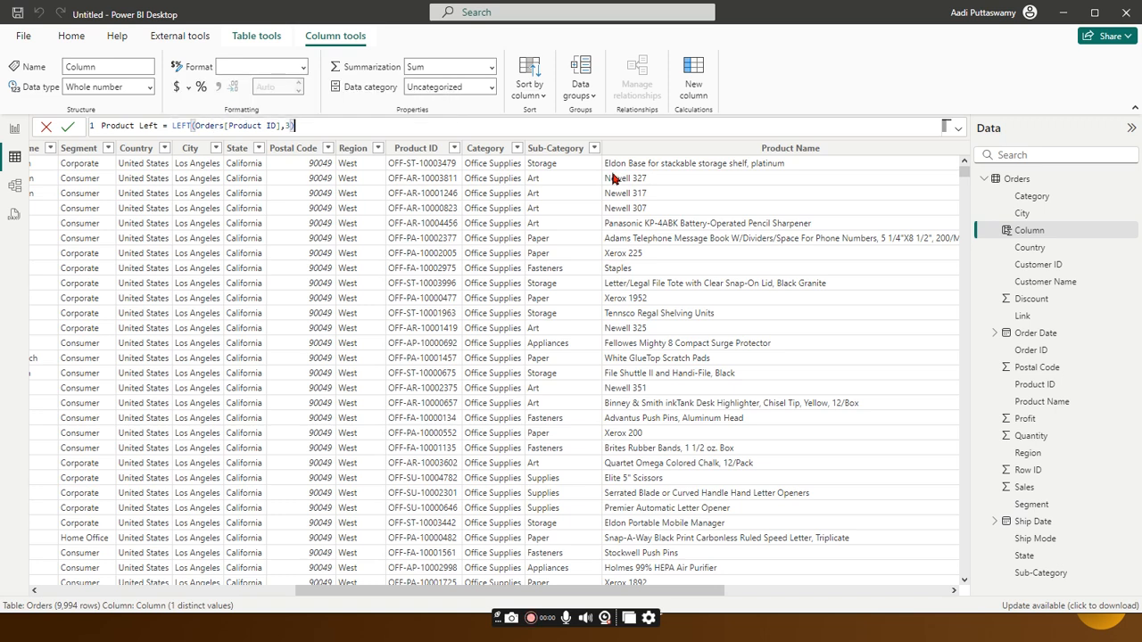
key(Return)
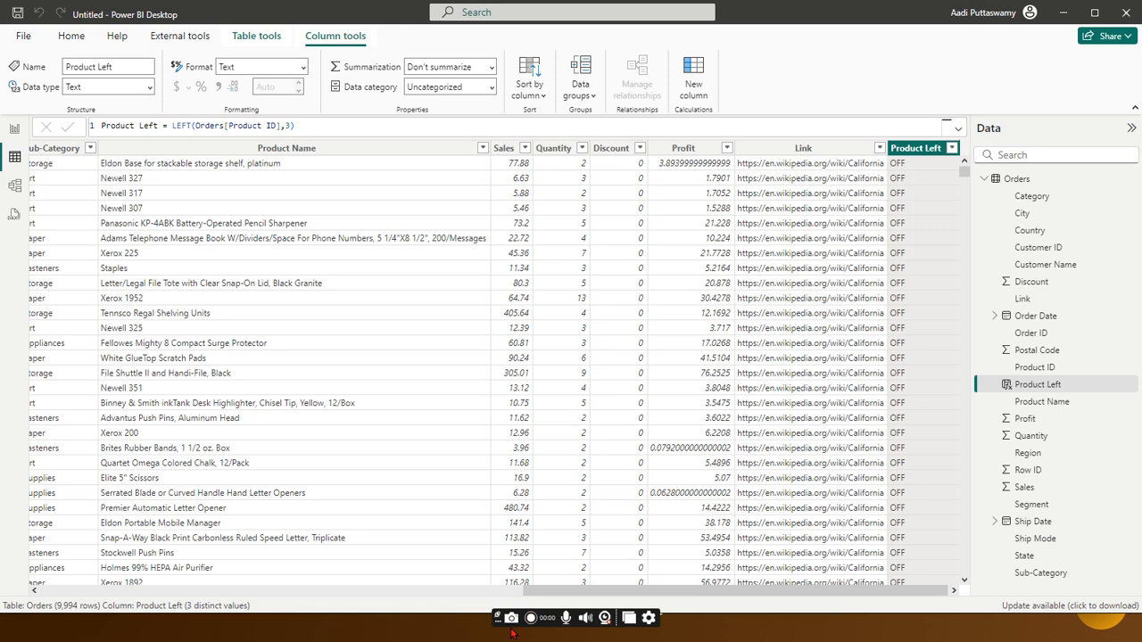
Step: Add a calculated column to the Orders table defined as Product Right = RIGHT(Orders[Product ID],8)
drag(522, 591, 332, 592)
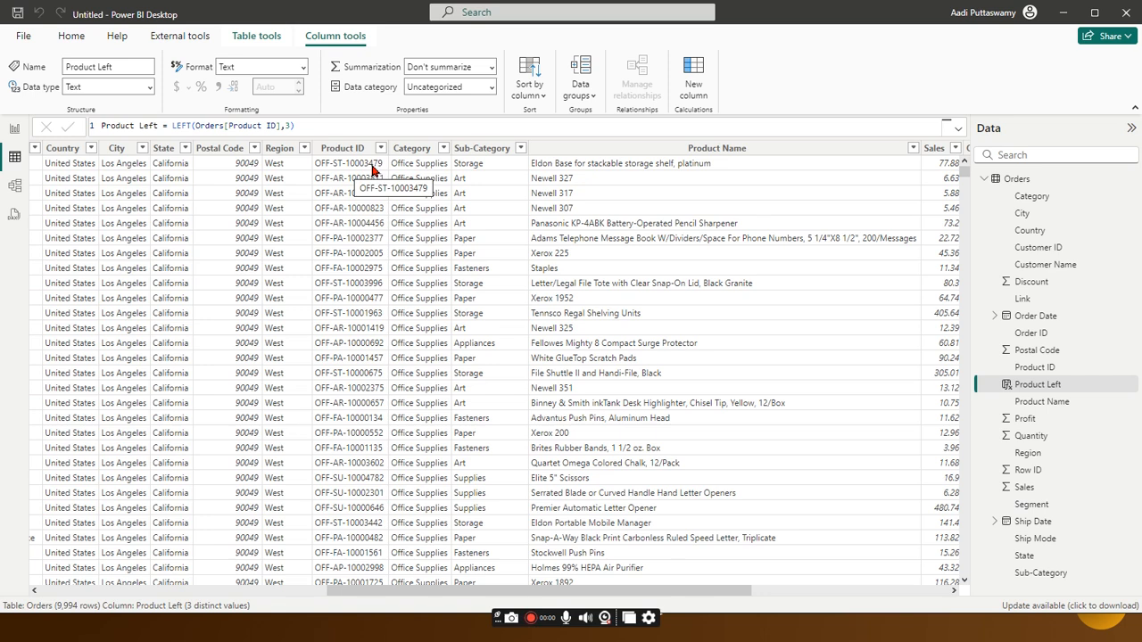
click(256, 35)
click(368, 88)
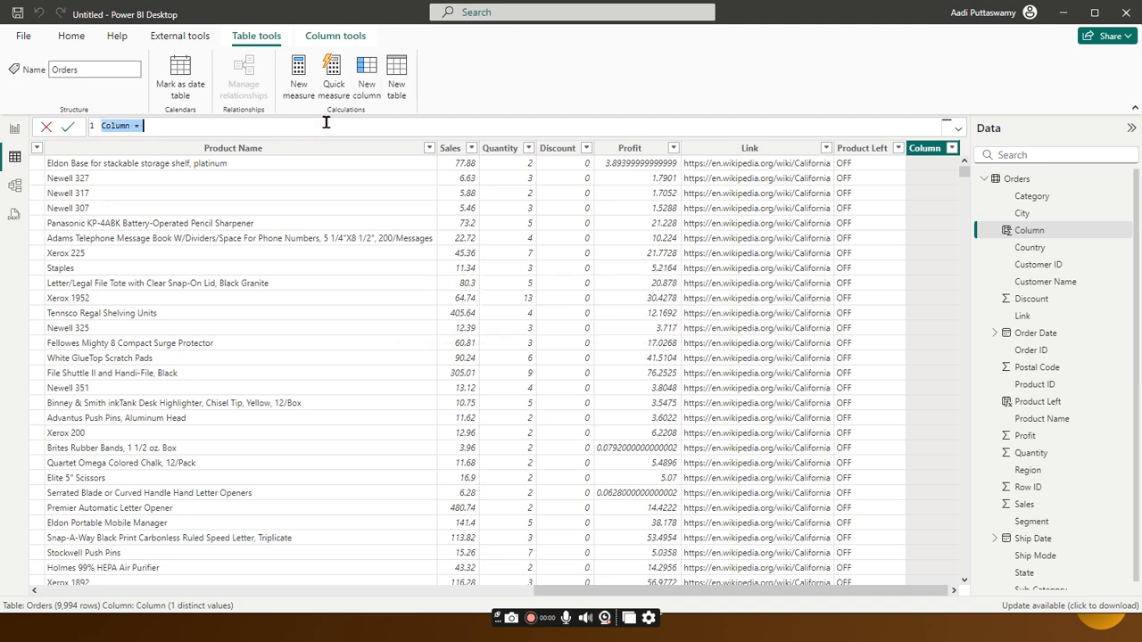
text(Pro)
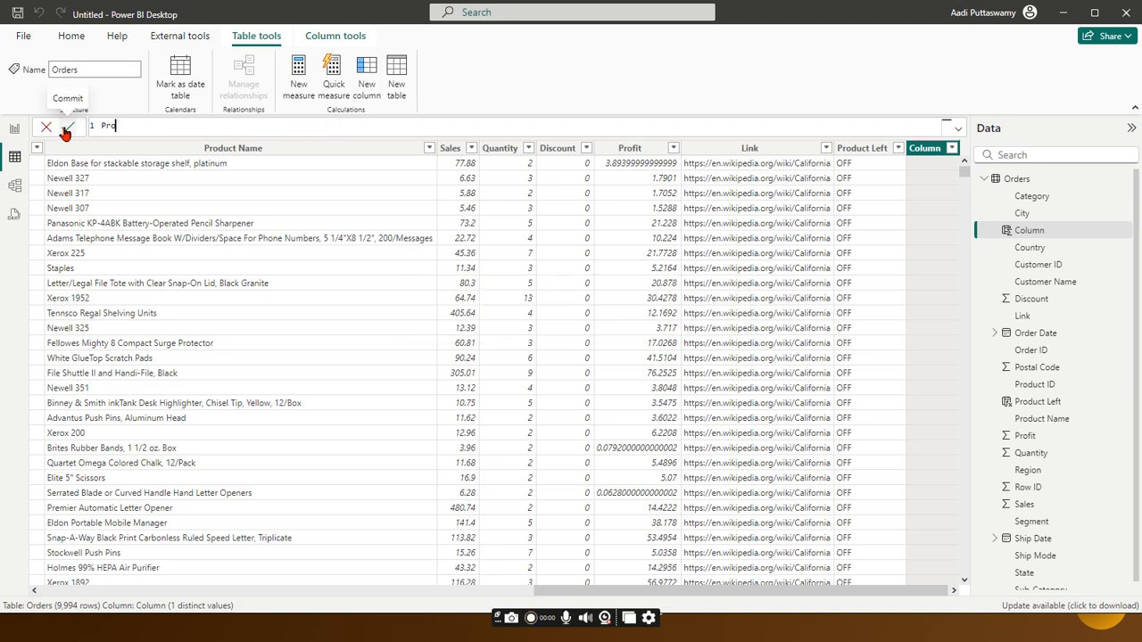
text(duct Right = RIGHT()
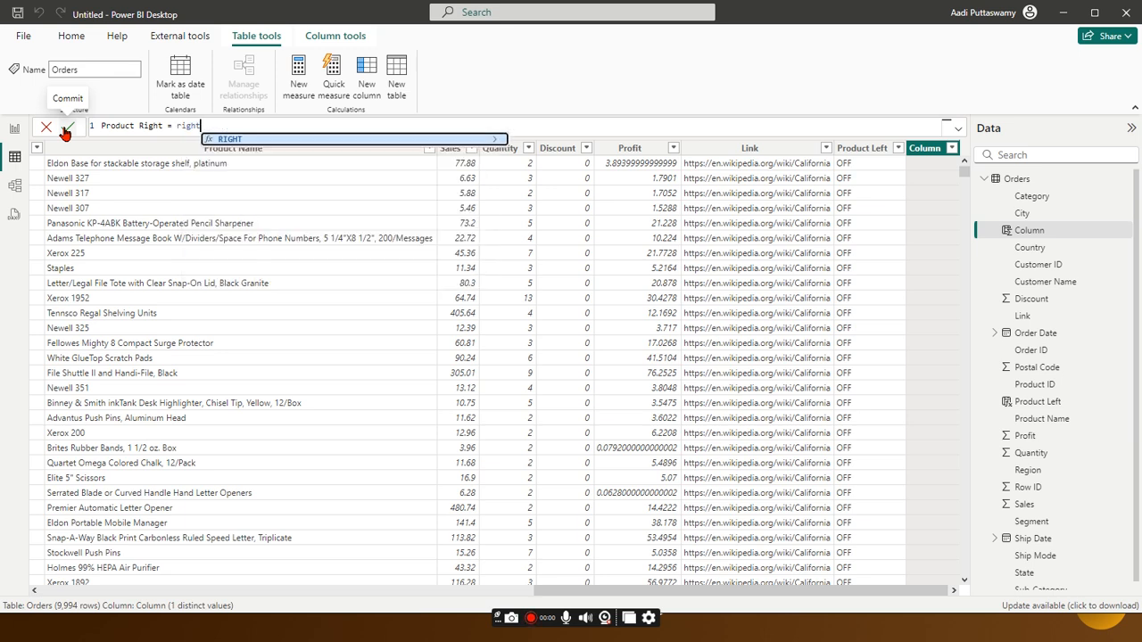
text(produ)
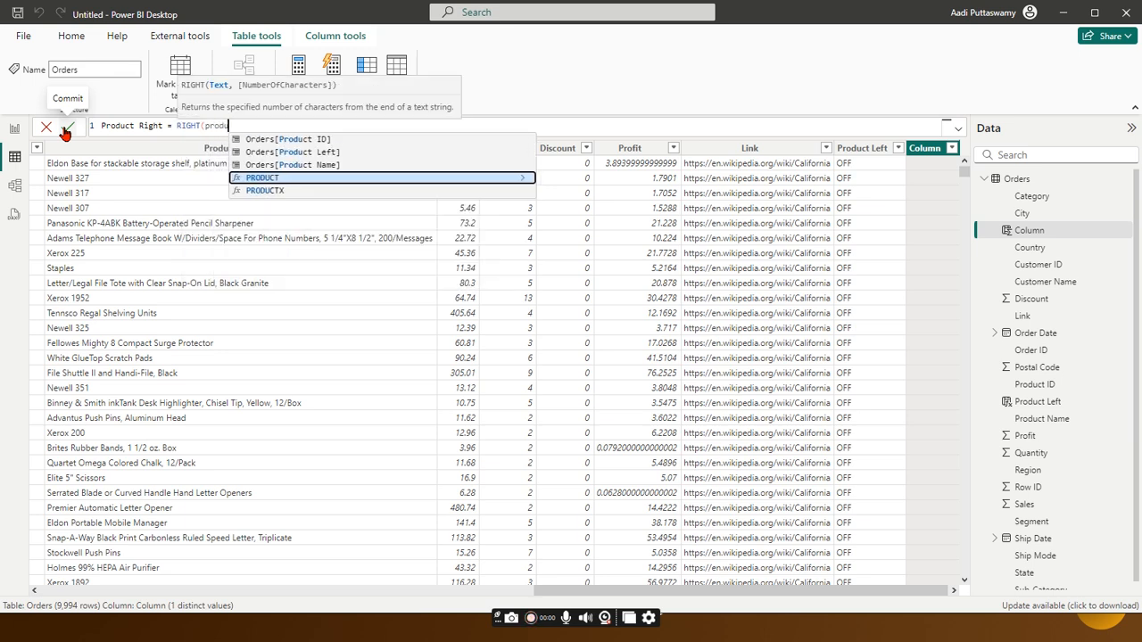
key(Up)
key(Up)
key(Up)
key(Tab)
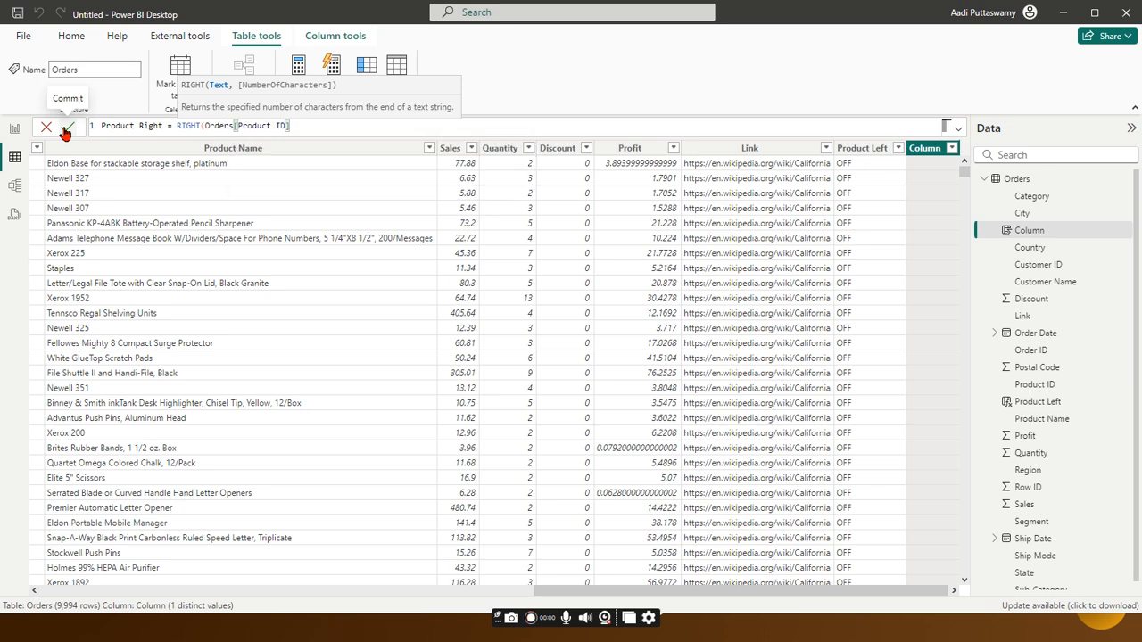
text(,)
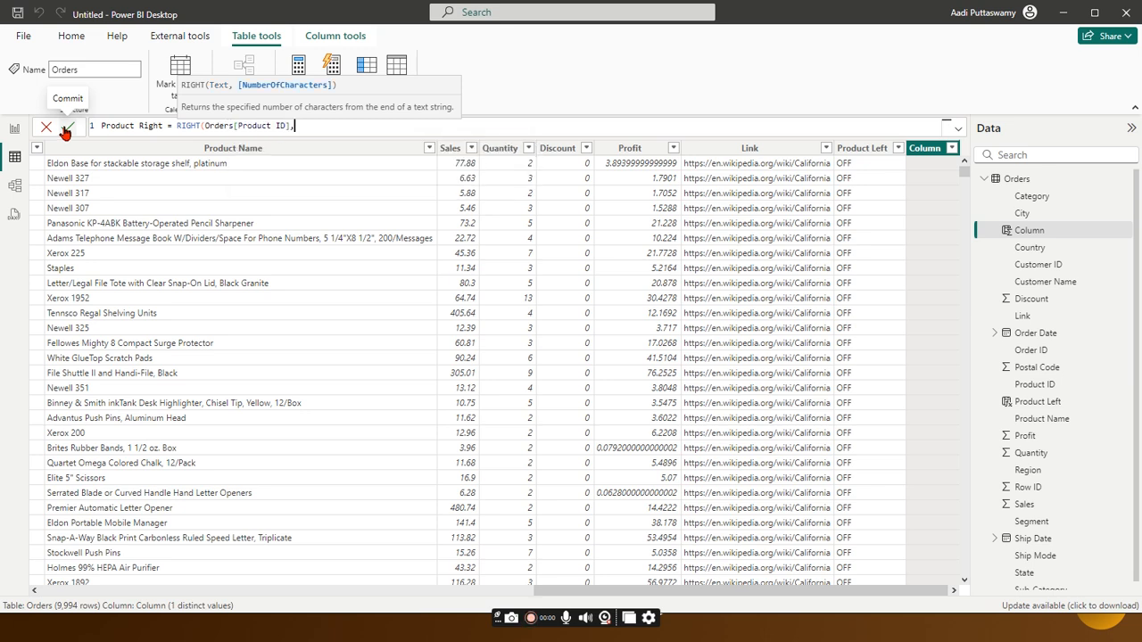
text(8))
key(Return)
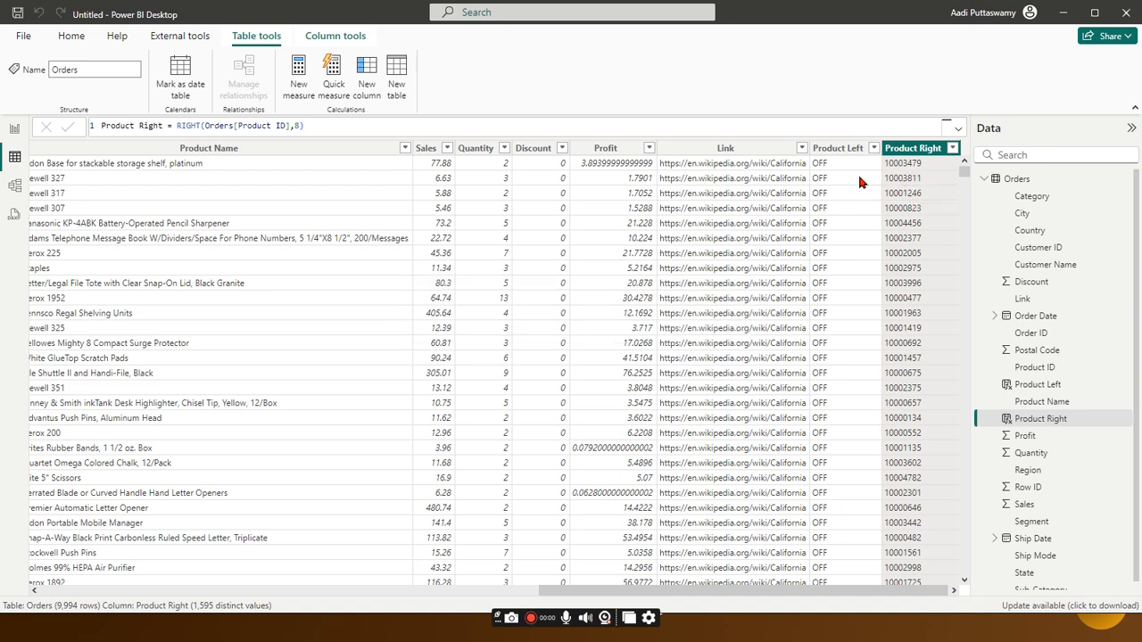
Step: Add another calculated column to the Orders table and clear its default formula text
drag(688, 593, 473, 594)
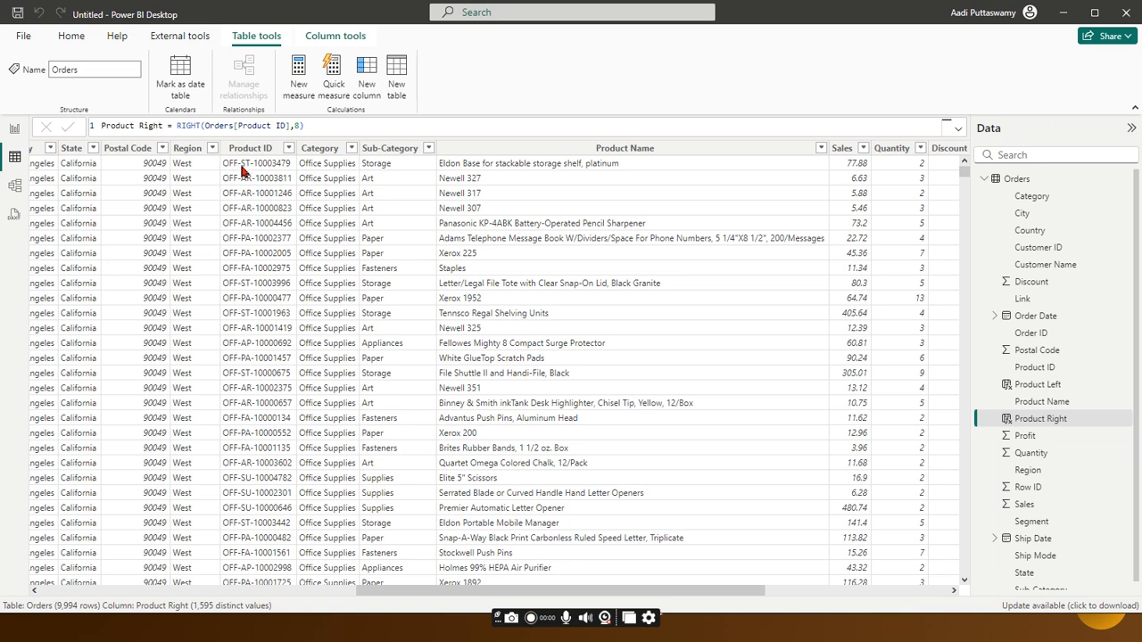
drag(600, 591, 852, 619)
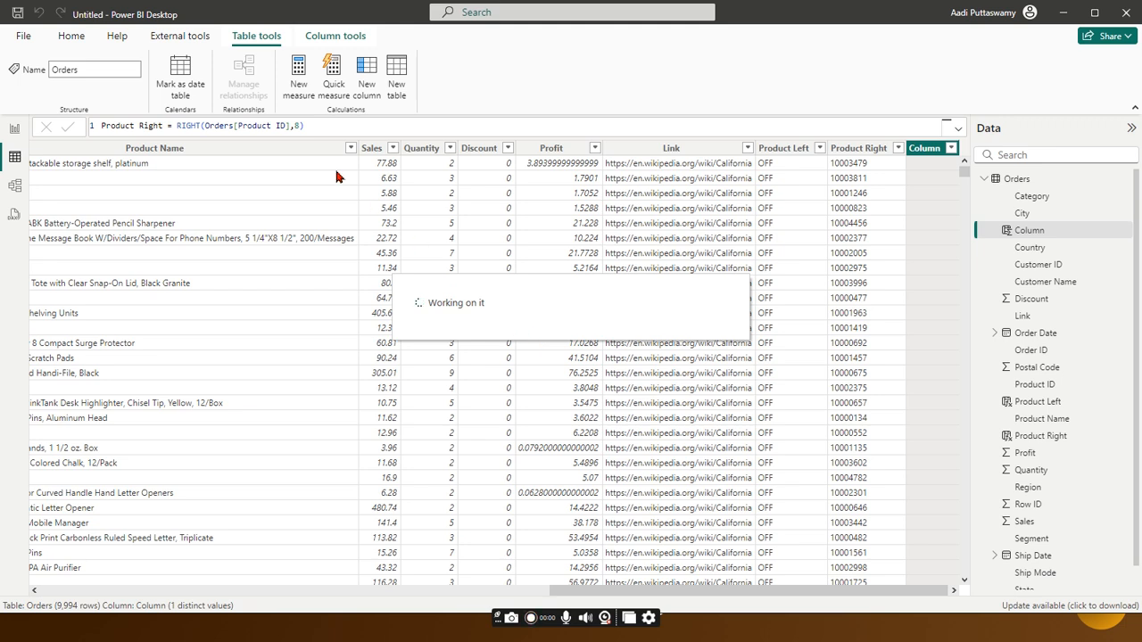
click(308, 124)
key(BackSpace)
key(BackSpace)
key(BackSpace)
key(BackSpace)
key(BackSpace)
key(BackSpace)
key(BackSpace)
key(BackSpace)
key(BackSpace)
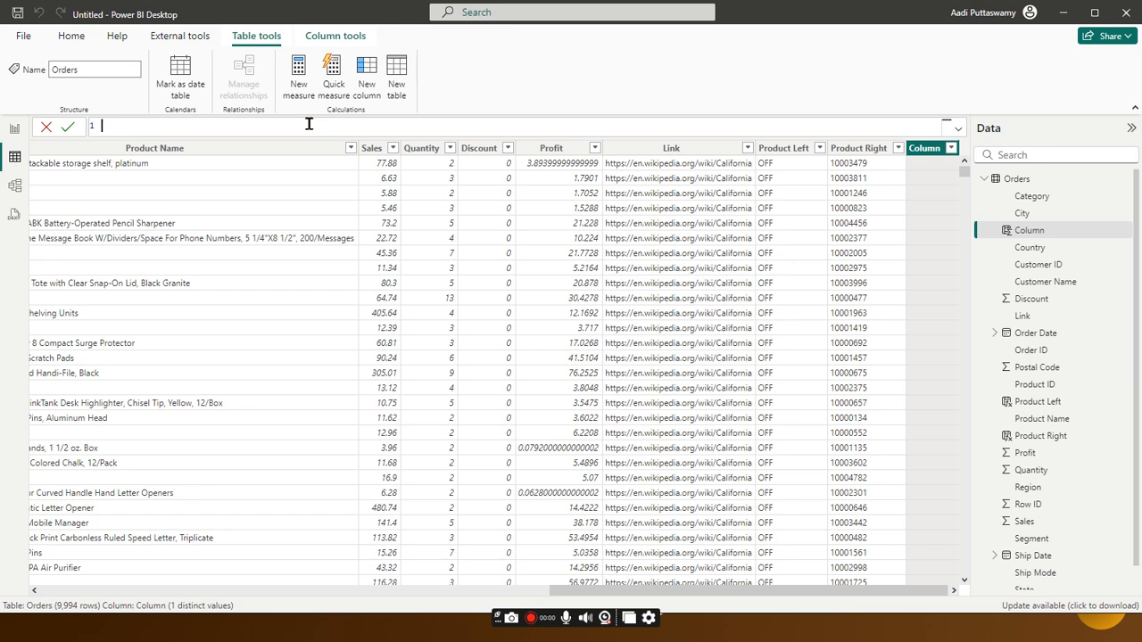
Step: Define the empty calculated column as Product Mid = MID(Orders[Product ID],5,2)
text(Product Mid = MID()
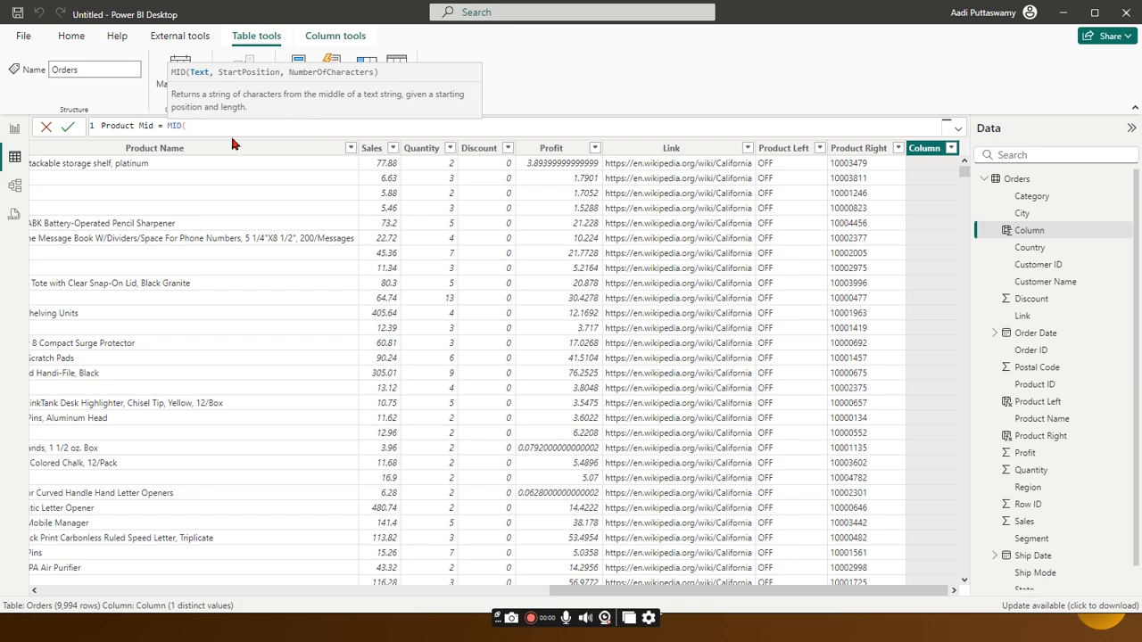
text(produ)
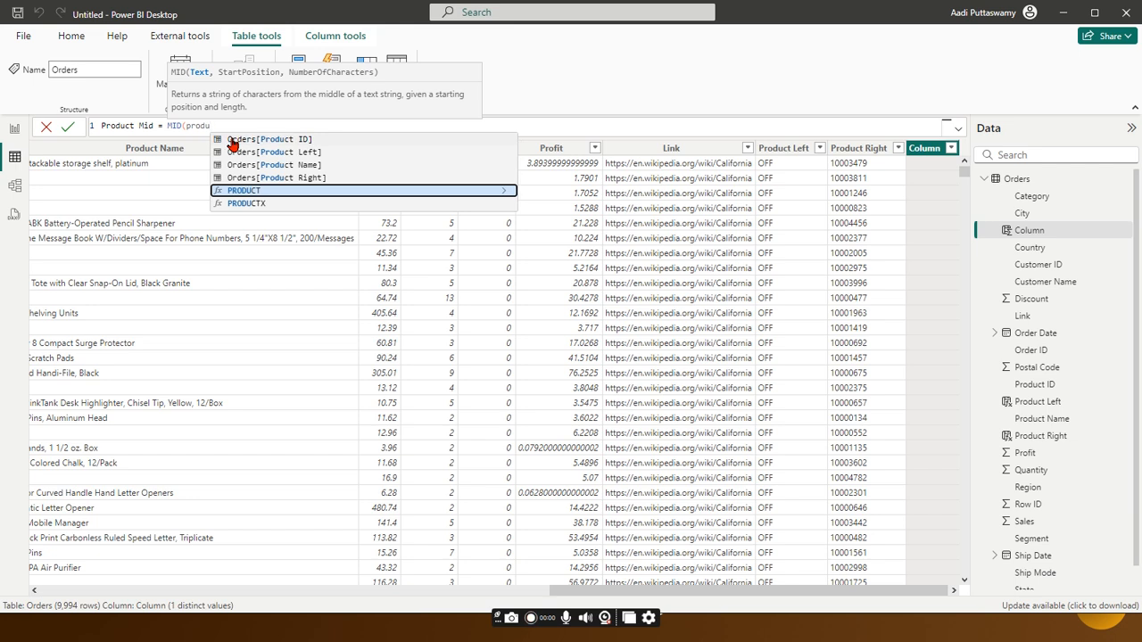
key(Up)
key(Up)
key(Up)
key(Up)
key(Tab)
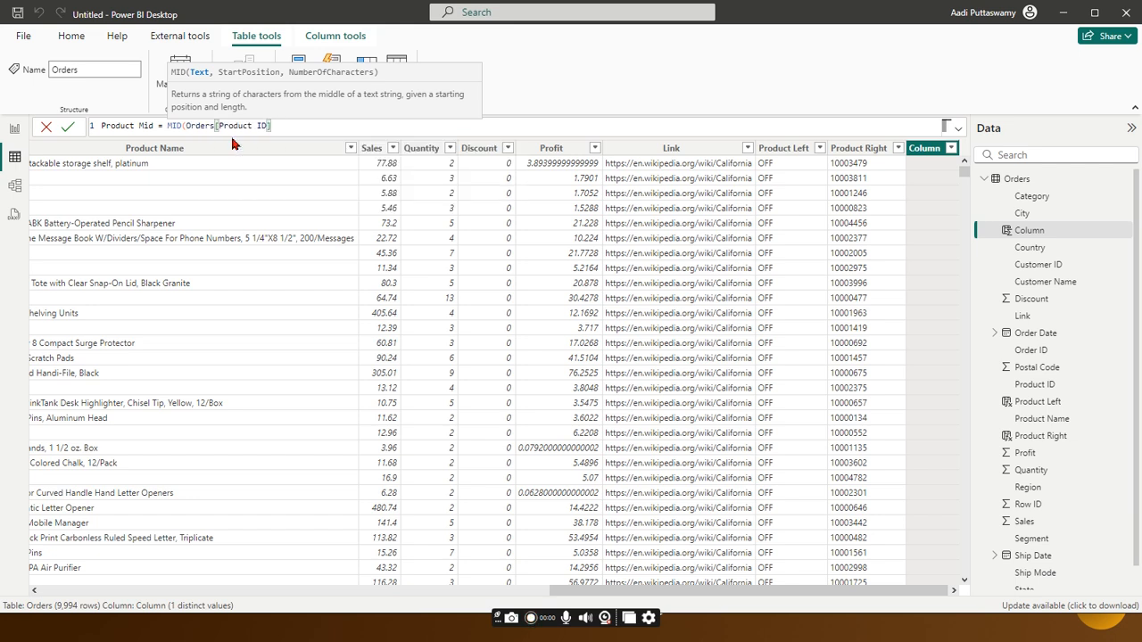
text(,5,)
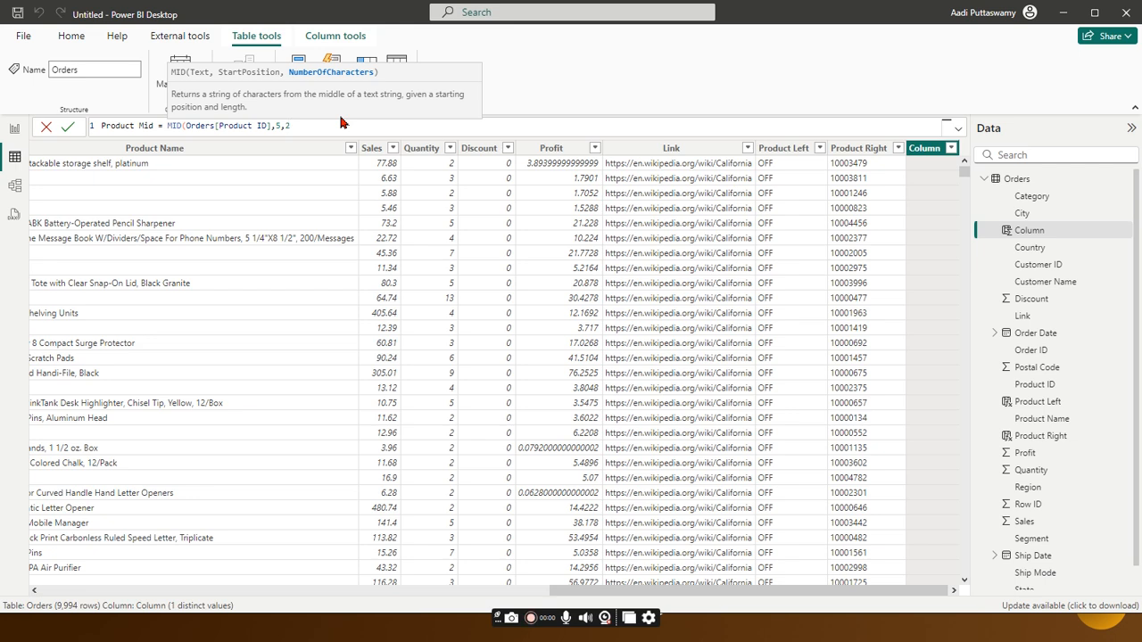
text(2))
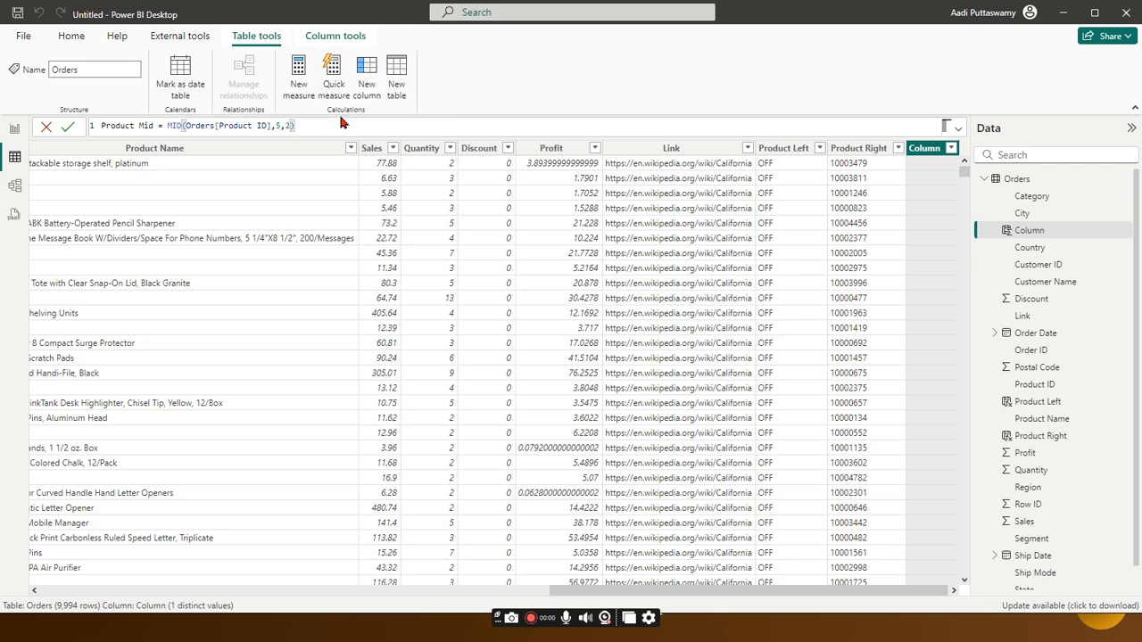
key(Return)
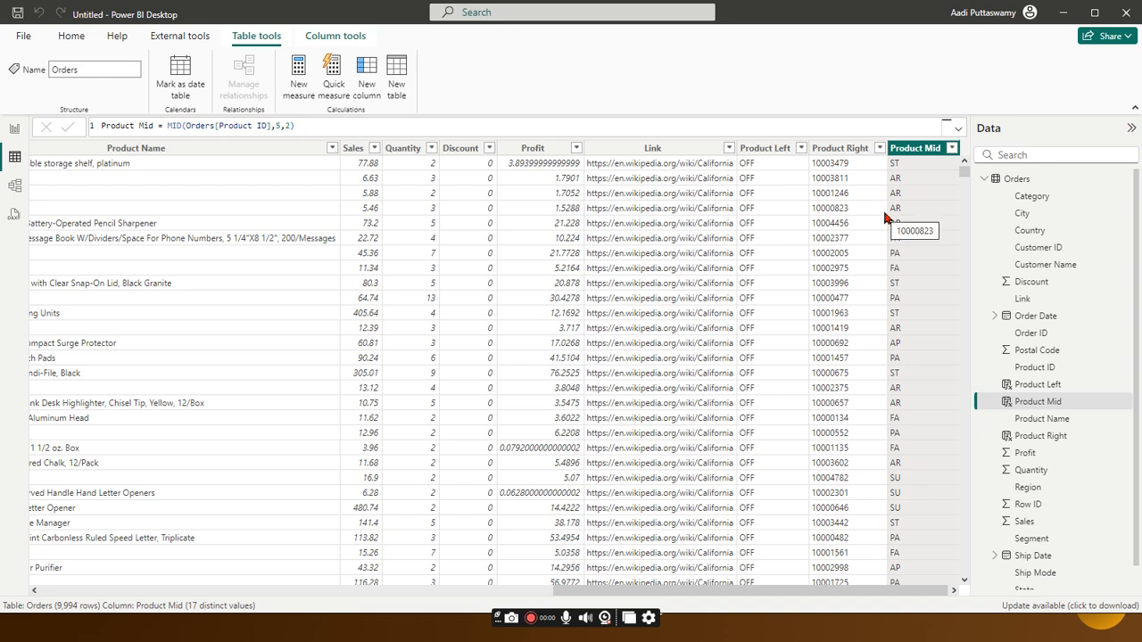
key(alt+Tab)
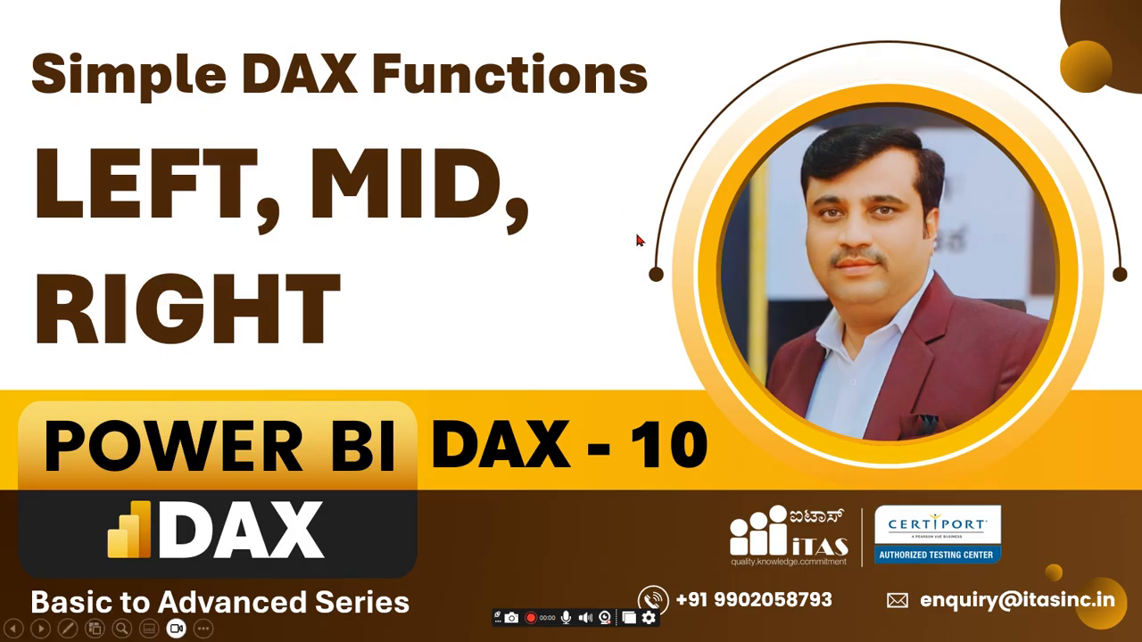
click(637, 242)
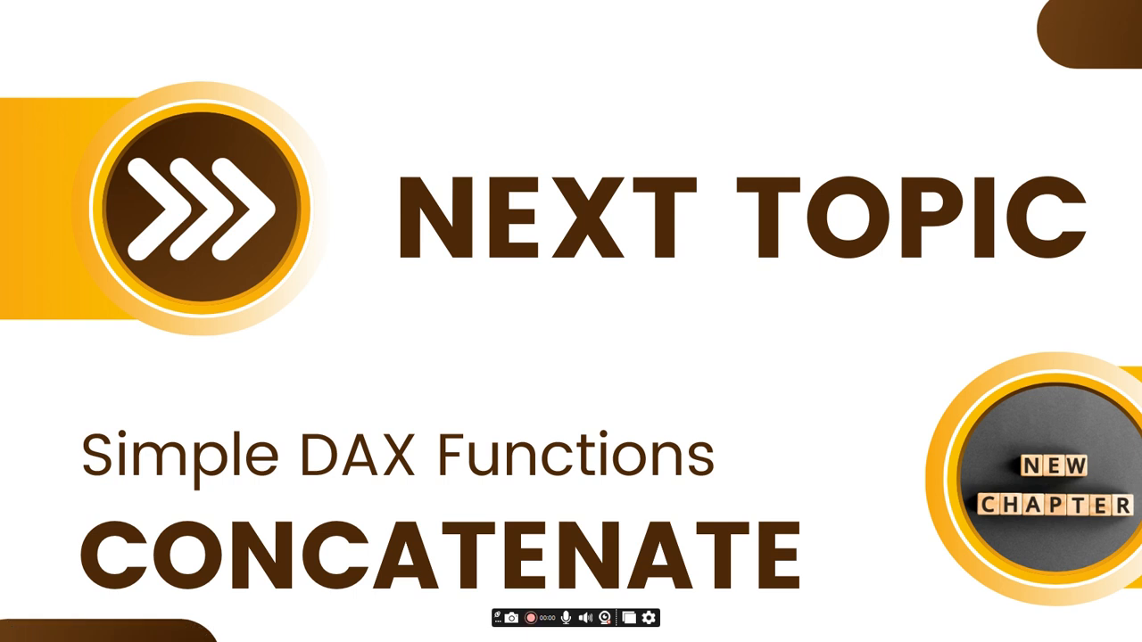
key(Right)
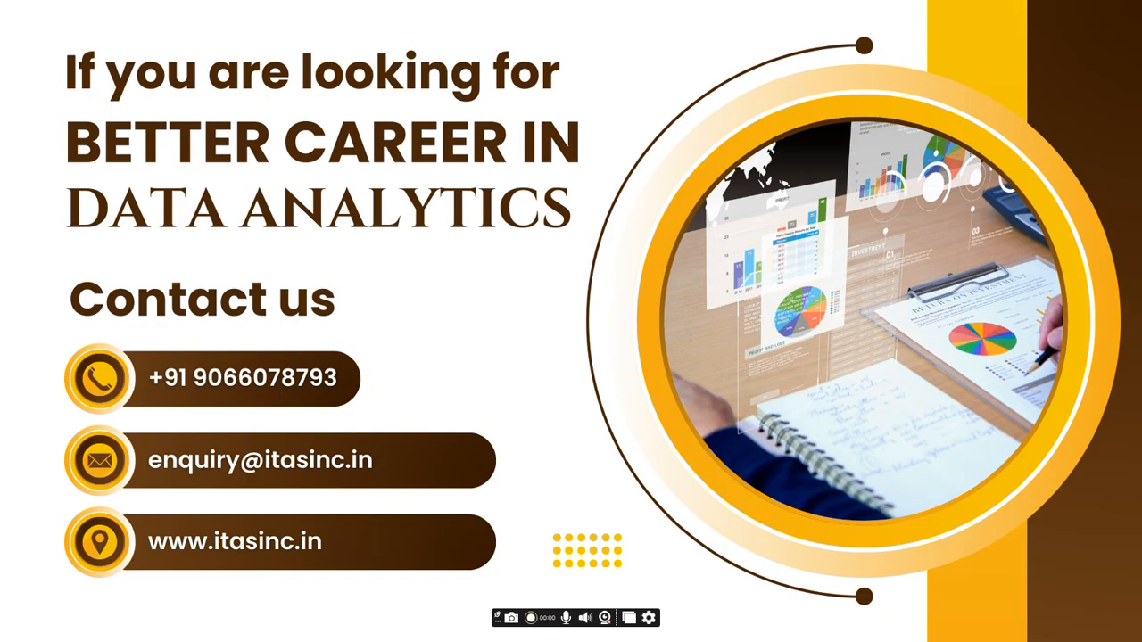